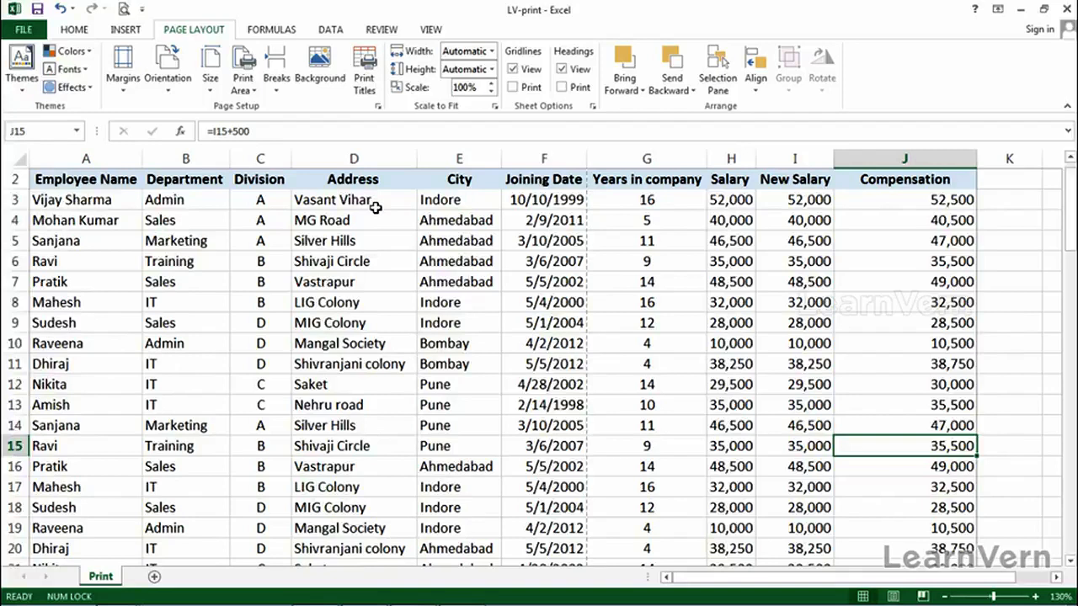
pyautogui.click(179, 79)
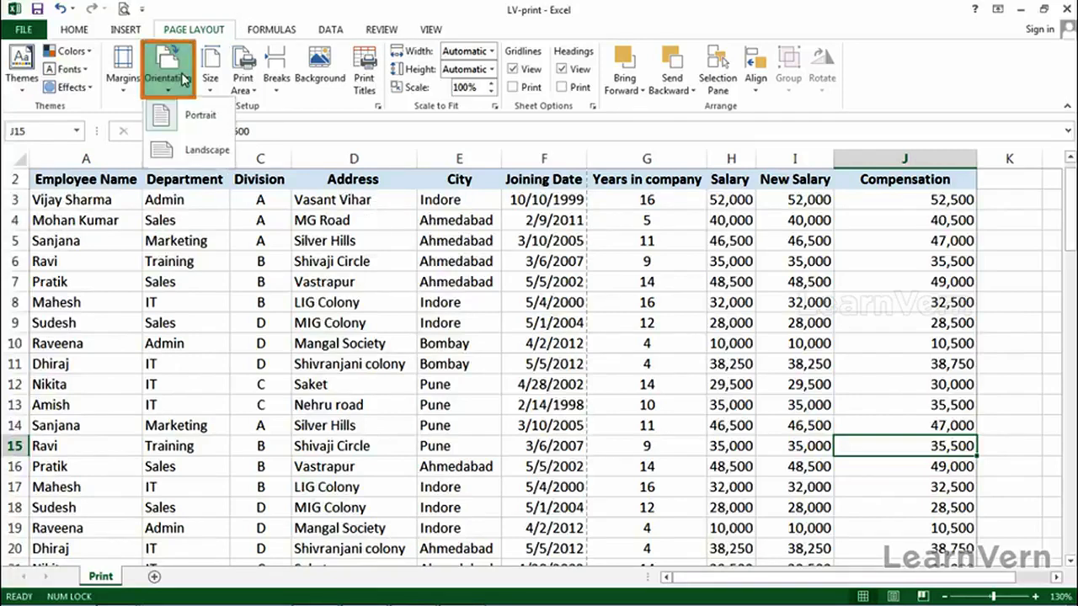
pyautogui.click(181, 79)
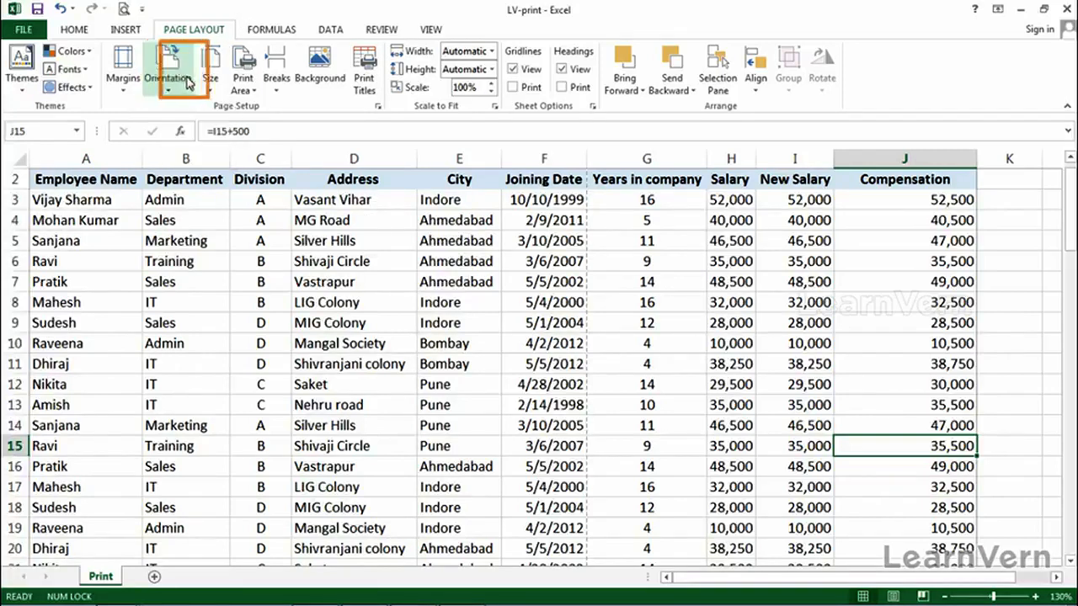
pyautogui.click(209, 80)
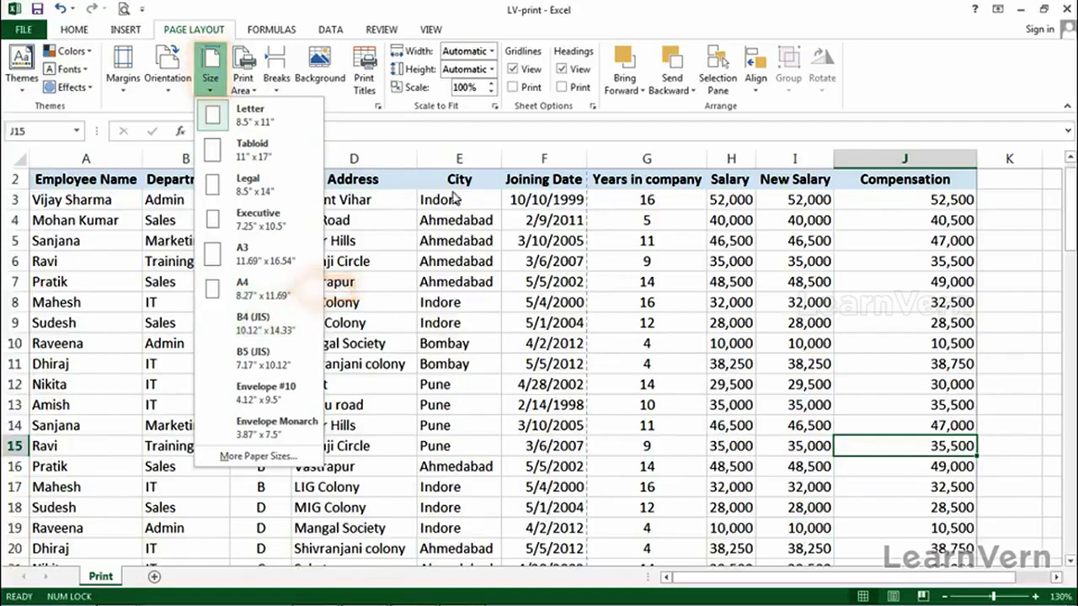
pyautogui.click(261, 291)
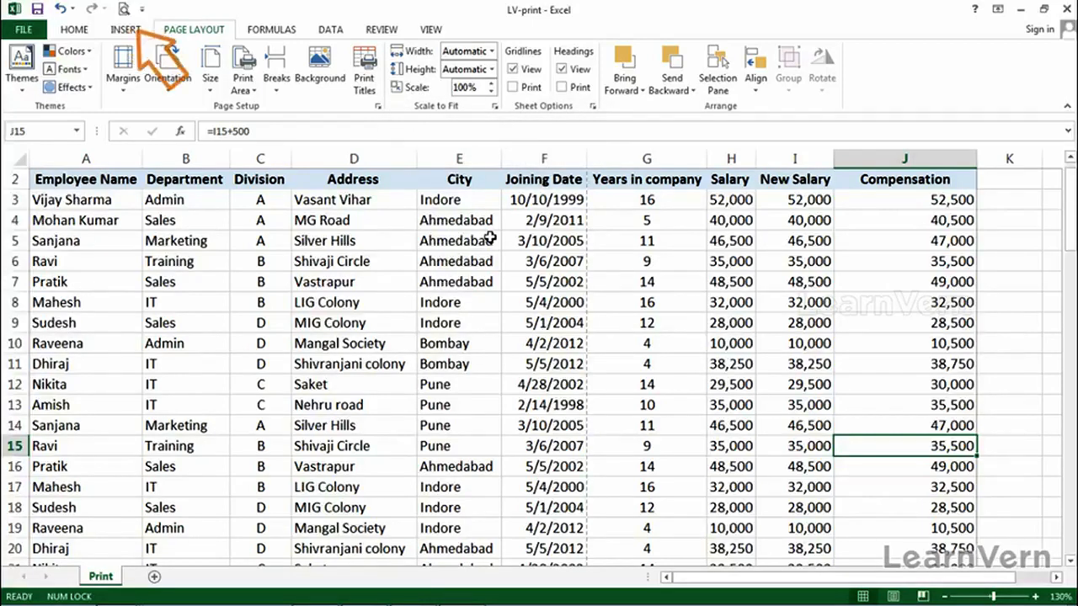
# Open the print preview of the employee sheet and set the paper size to A4
pyautogui.hotkey('ctrl', 'F2')
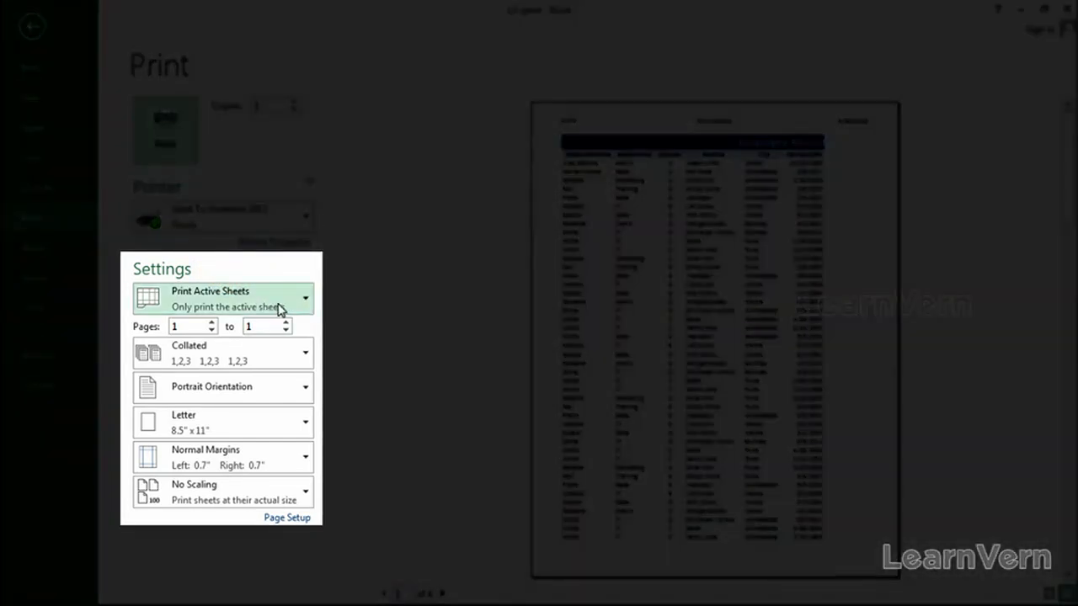
pyautogui.click(282, 395)
pyautogui.click(282, 396)
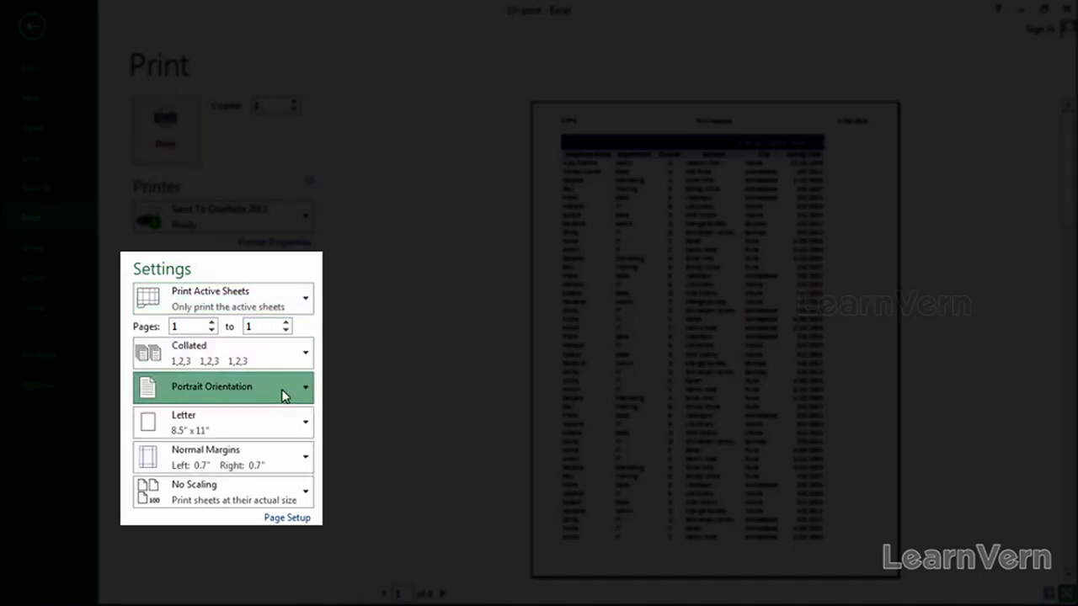
pyautogui.click(303, 429)
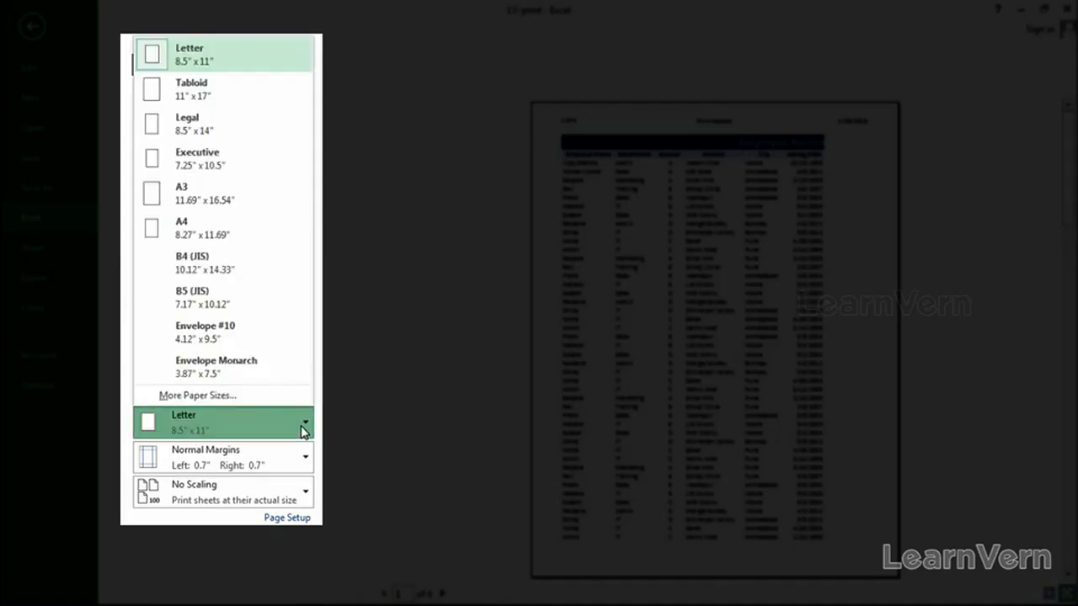
pyautogui.click(228, 232)
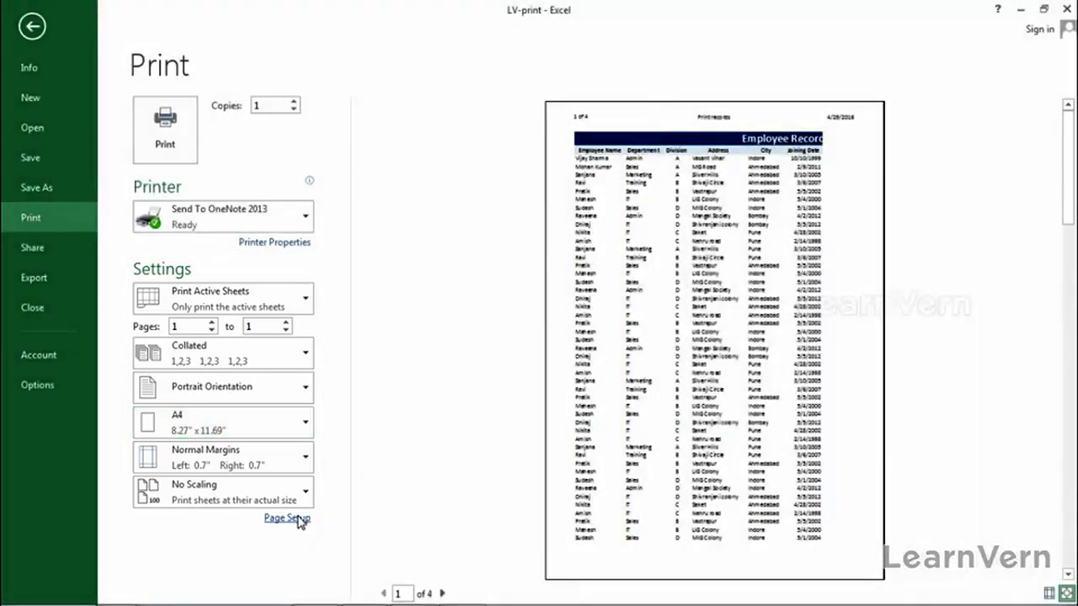
# Scale the printout to 80% of normal size in the page setup and apply it
pyautogui.click(300, 519)
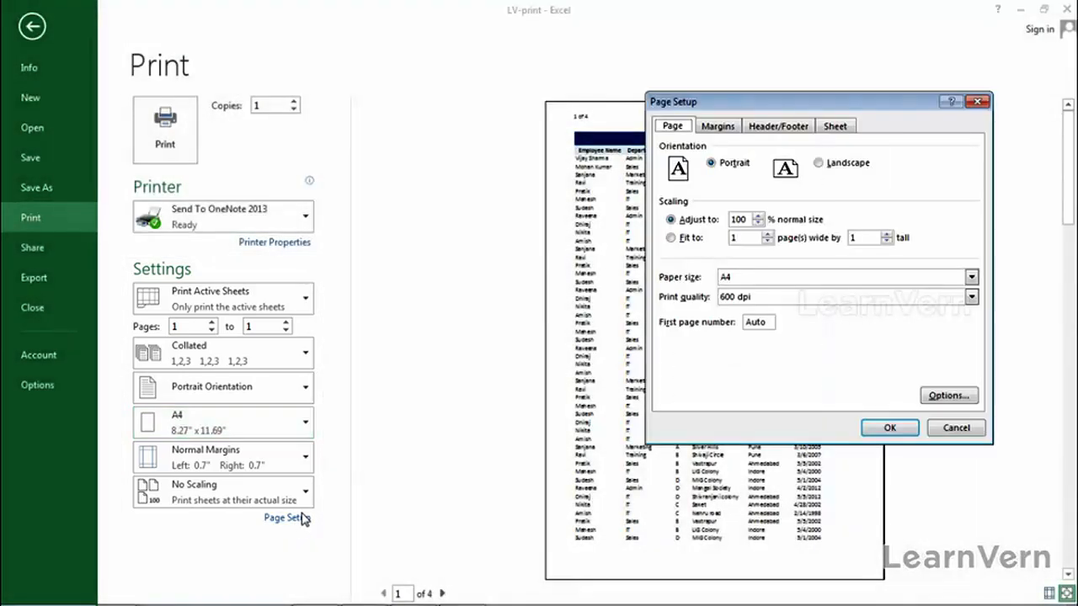
pyautogui.moveTo(813, 103); pyautogui.dragTo(301, 115)
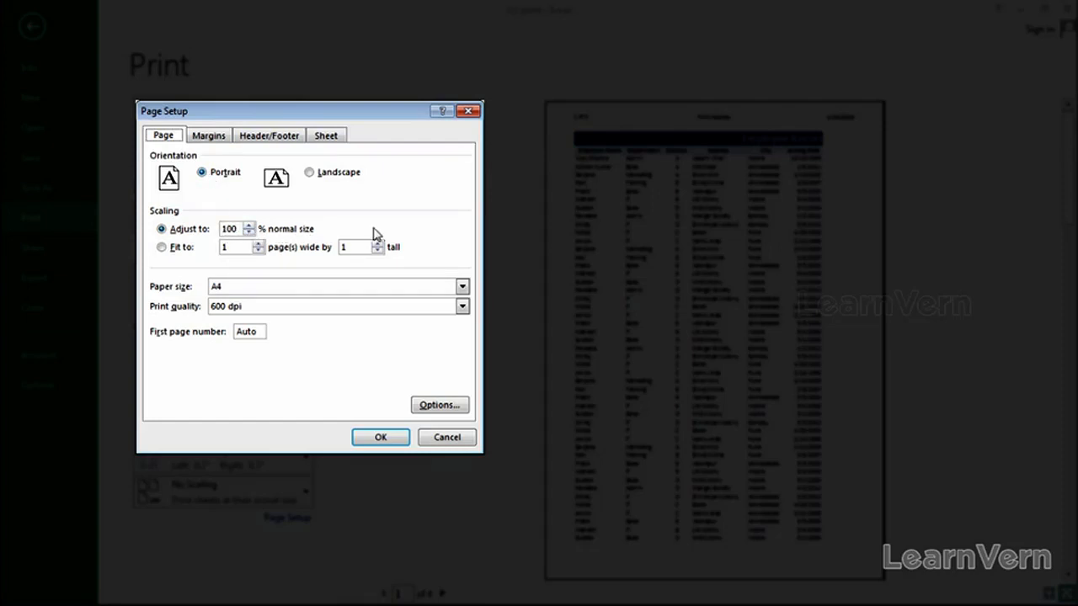
pyautogui.click(250, 232)
pyautogui.click(250, 232)
pyautogui.click(250, 232)
pyautogui.click(250, 234)
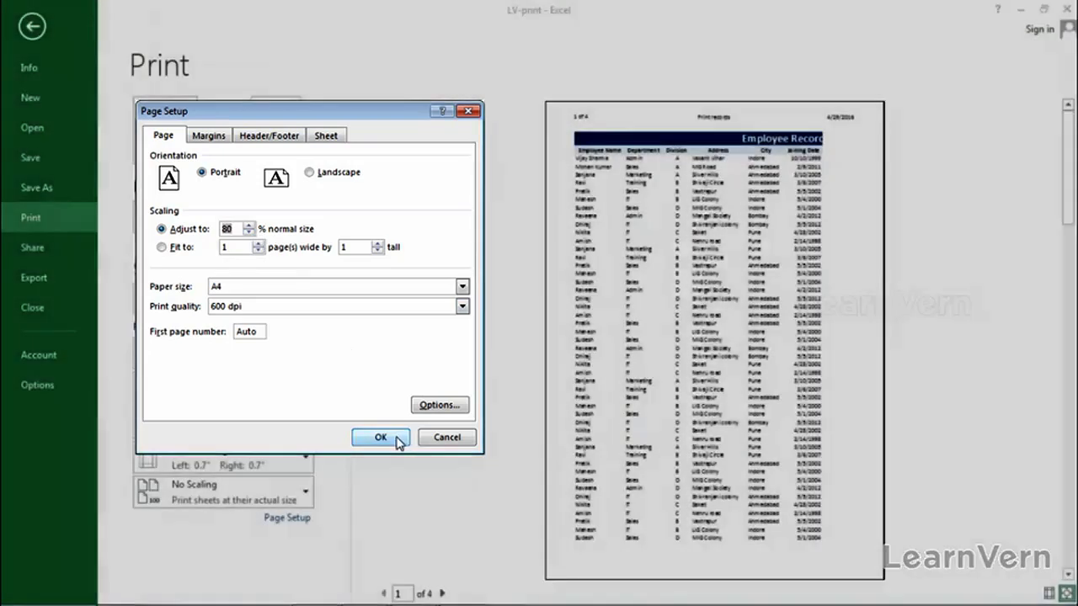
pyautogui.click(380, 438)
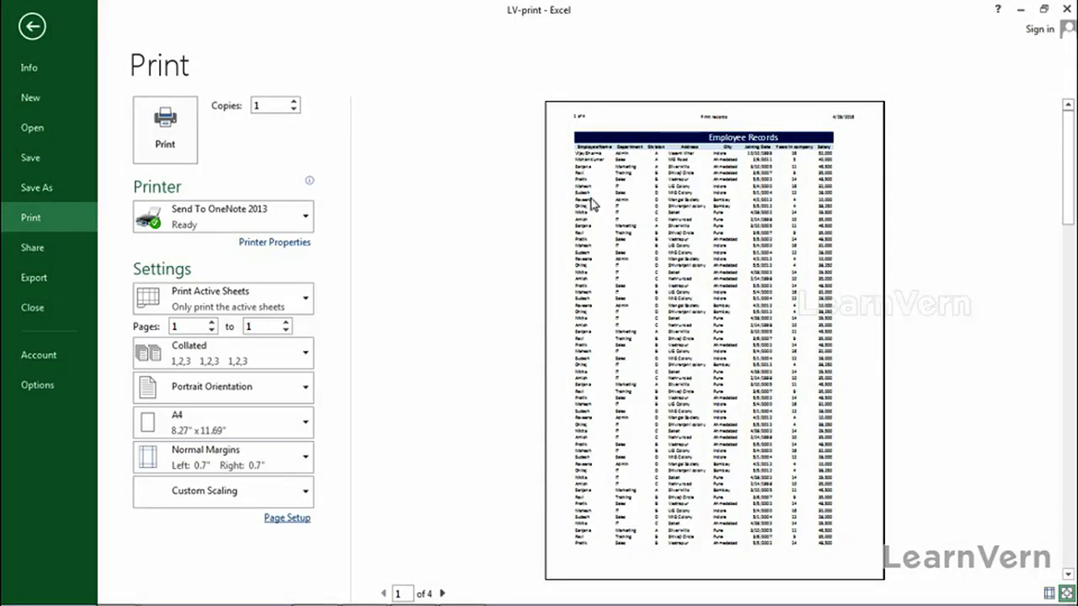
# Choose fitting the printout to 1 page wide by 1 tall in the page setup, and check the margin settings
pyautogui.click(279, 519)
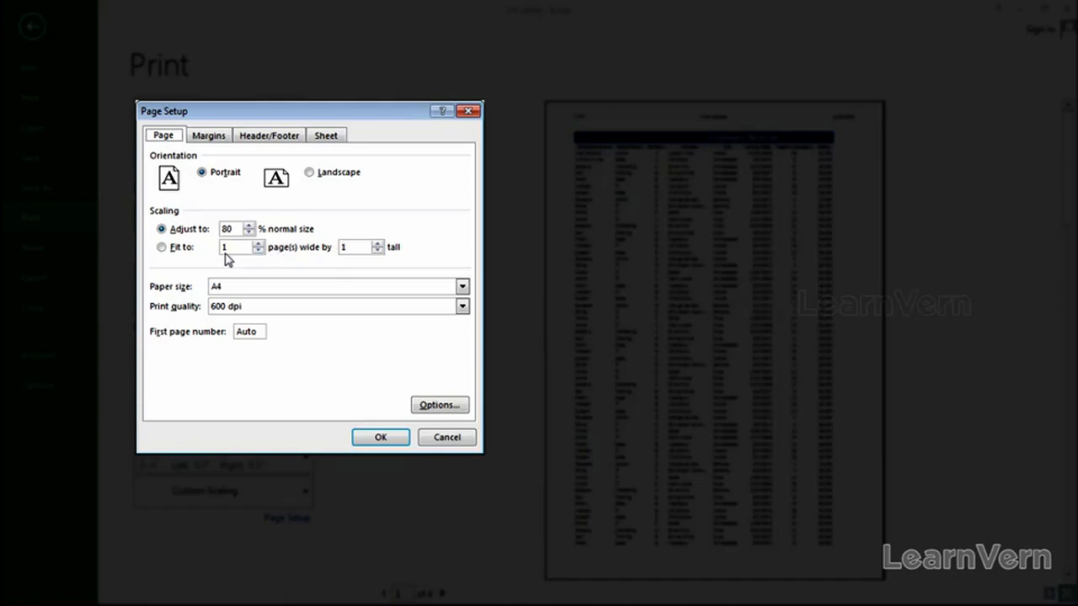
pyautogui.click(163, 248)
pyautogui.click(247, 290)
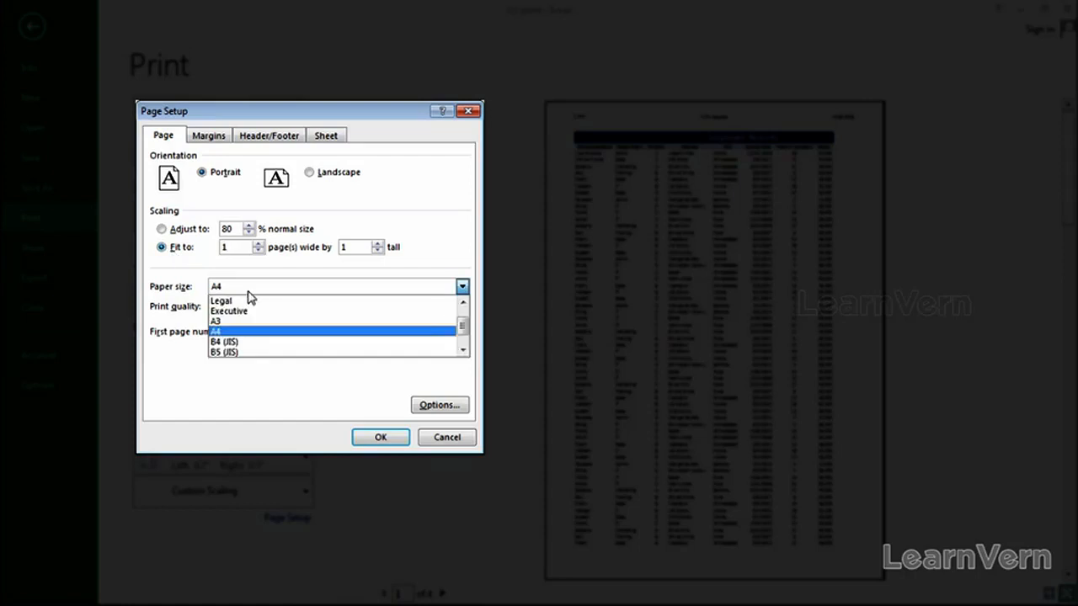
pyautogui.click(248, 291)
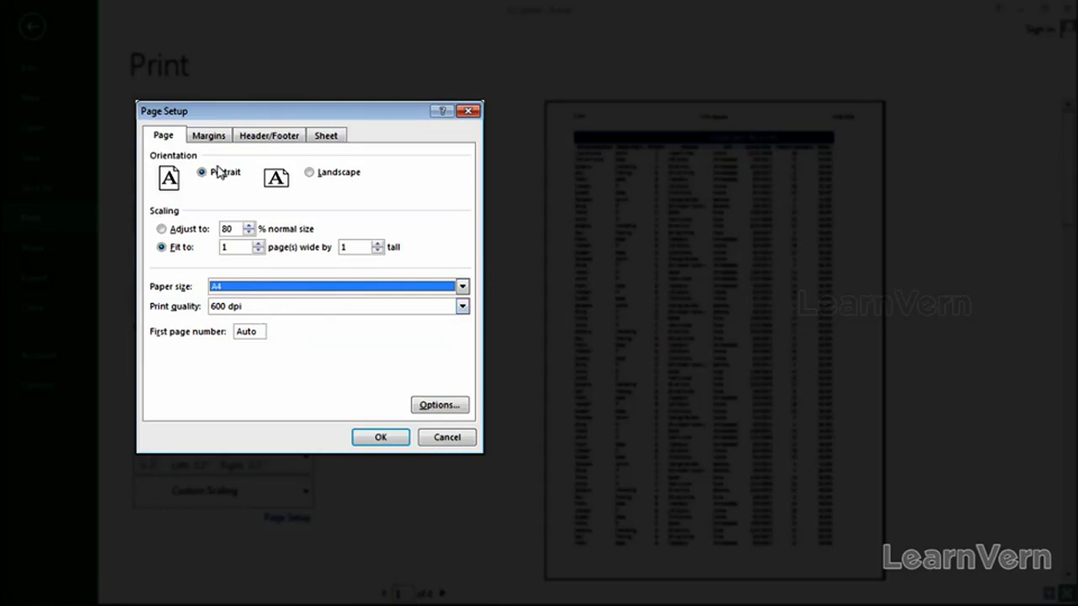
pyautogui.click(209, 138)
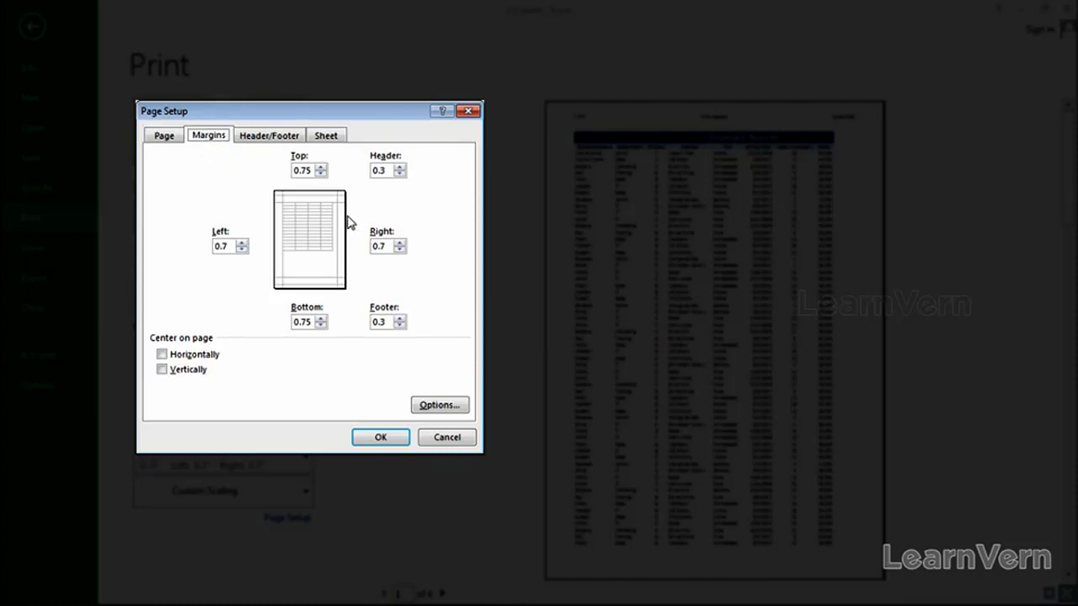
pyautogui.click(166, 139)
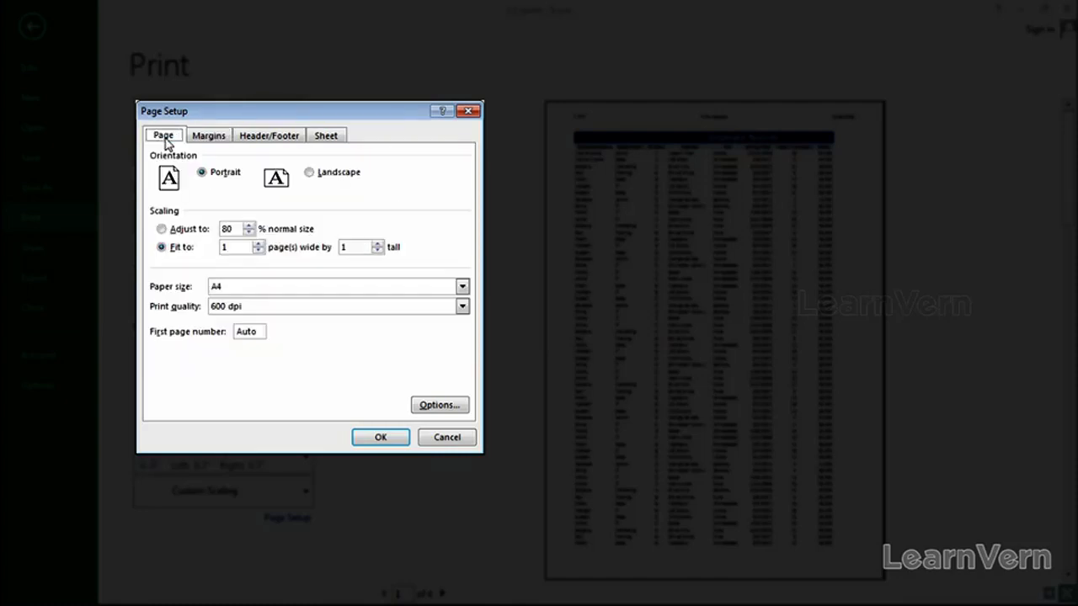
# Set the print scaling to 100% of normal size and apply it
pyautogui.doubleClick(228, 229)
pyautogui.write('100')
pyautogui.press('Return')
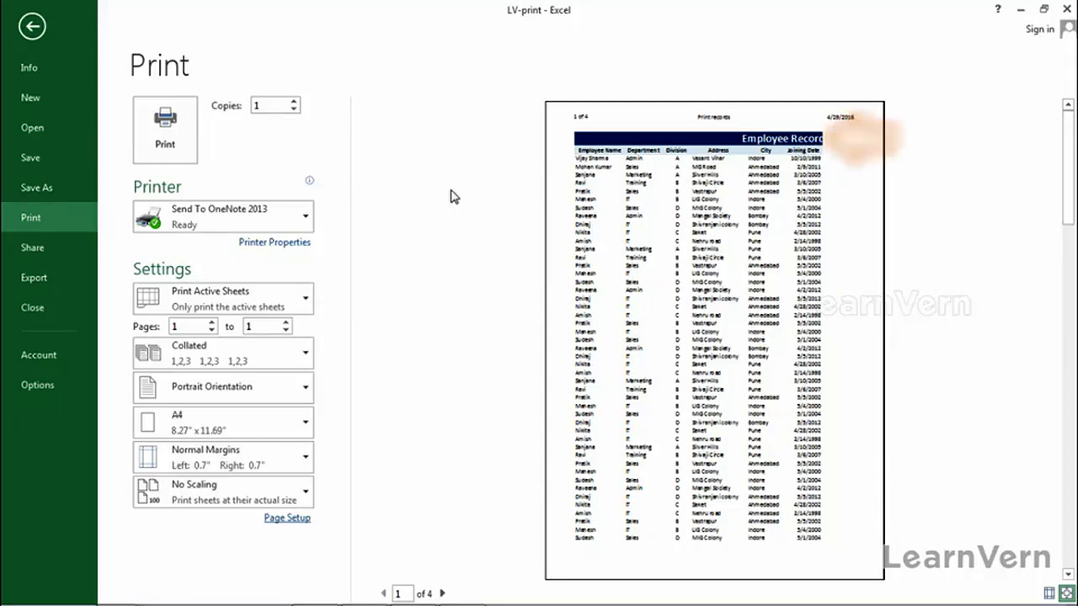
# Set both the left and right page margins to 0.2 in the page setup and apply them
pyautogui.click(287, 518)
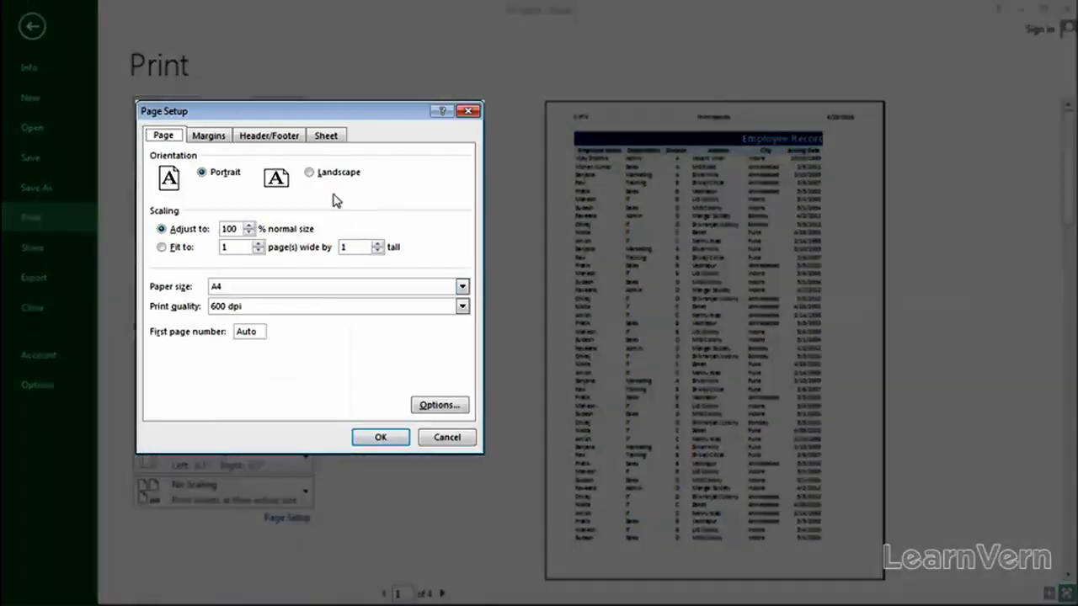
pyautogui.click(216, 137)
pyautogui.click(242, 251)
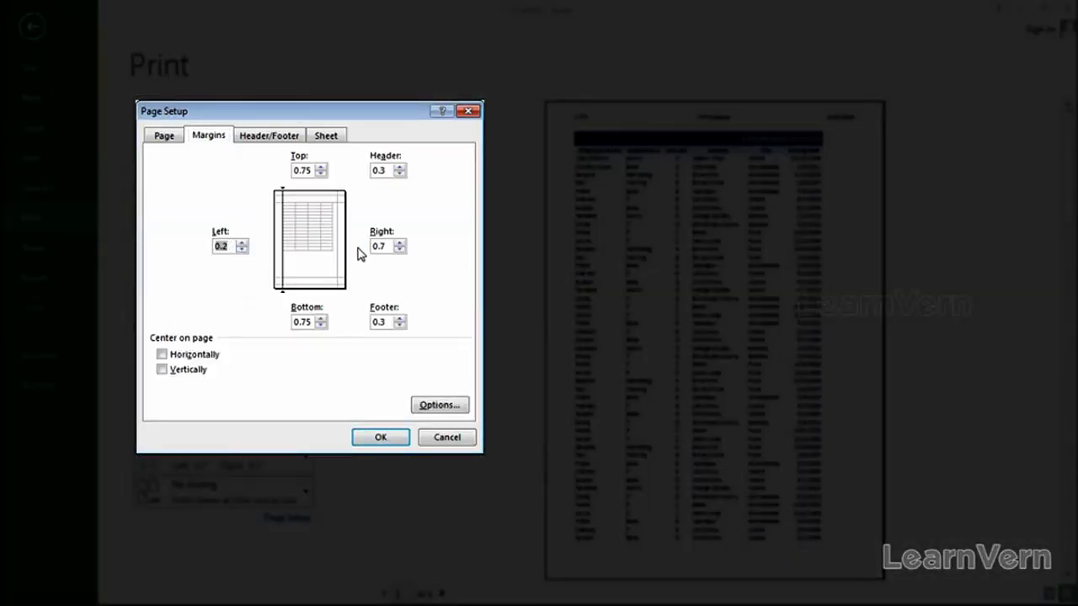
pyautogui.click(401, 250)
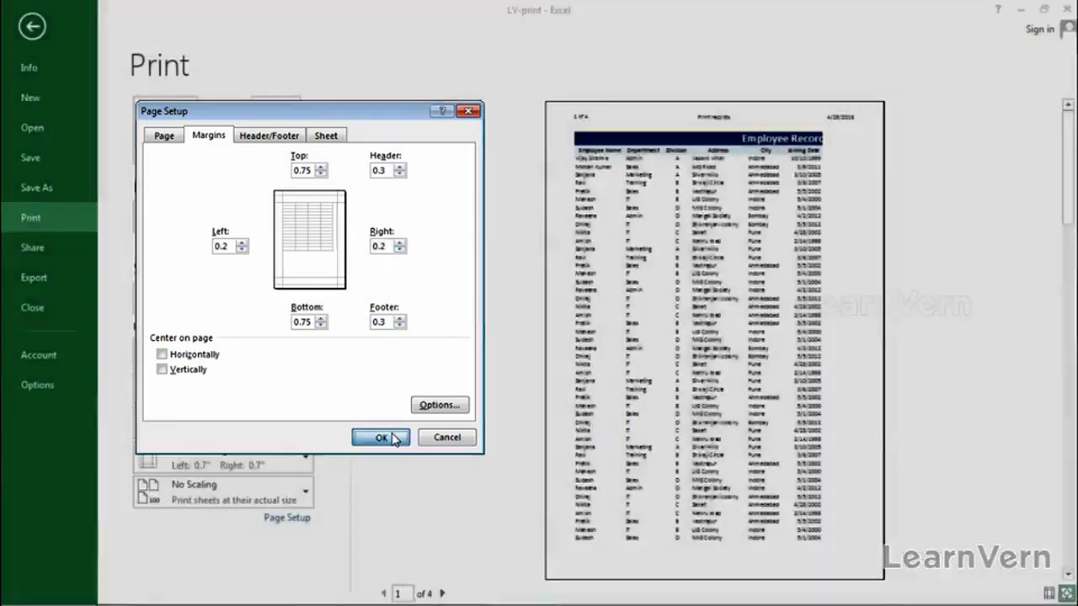
pyautogui.click(389, 438)
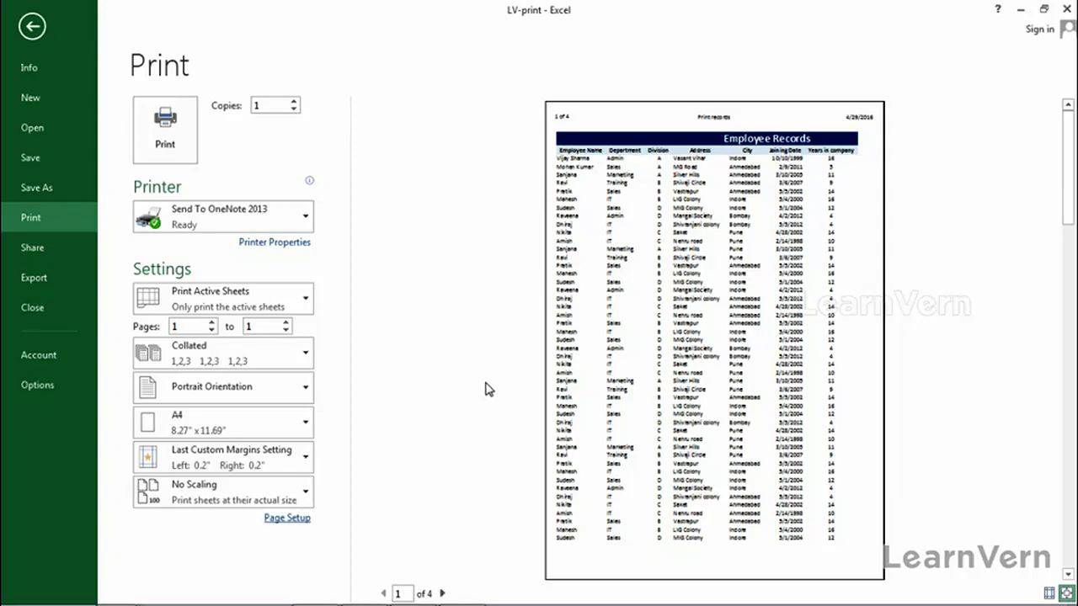
# Open the custom header for editing and examine the contents of its left, center and right sections
pyautogui.click(307, 526)
pyautogui.click(212, 137)
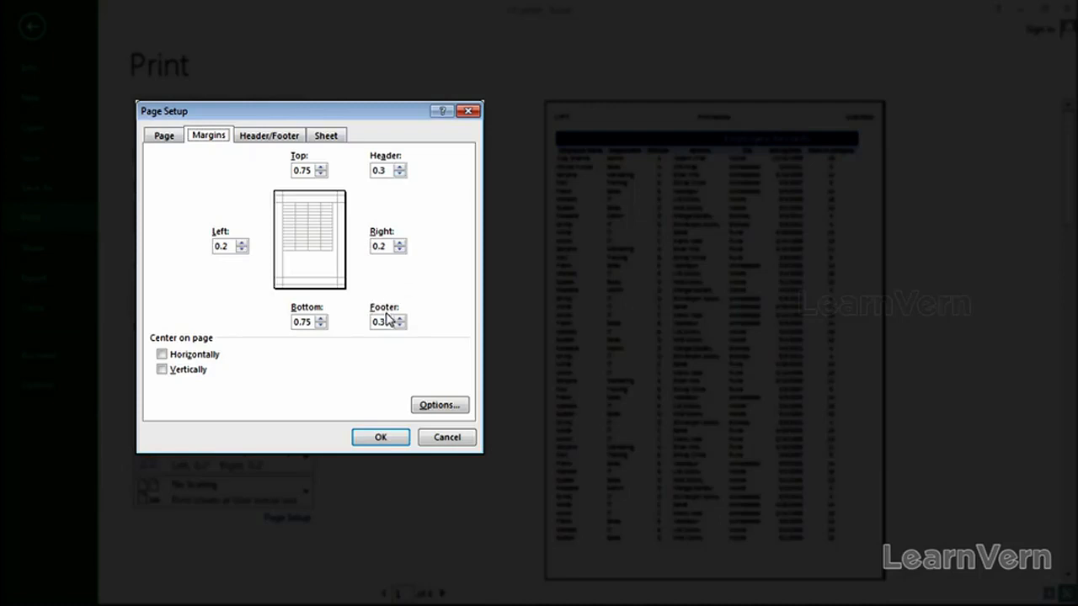
pyautogui.click(265, 139)
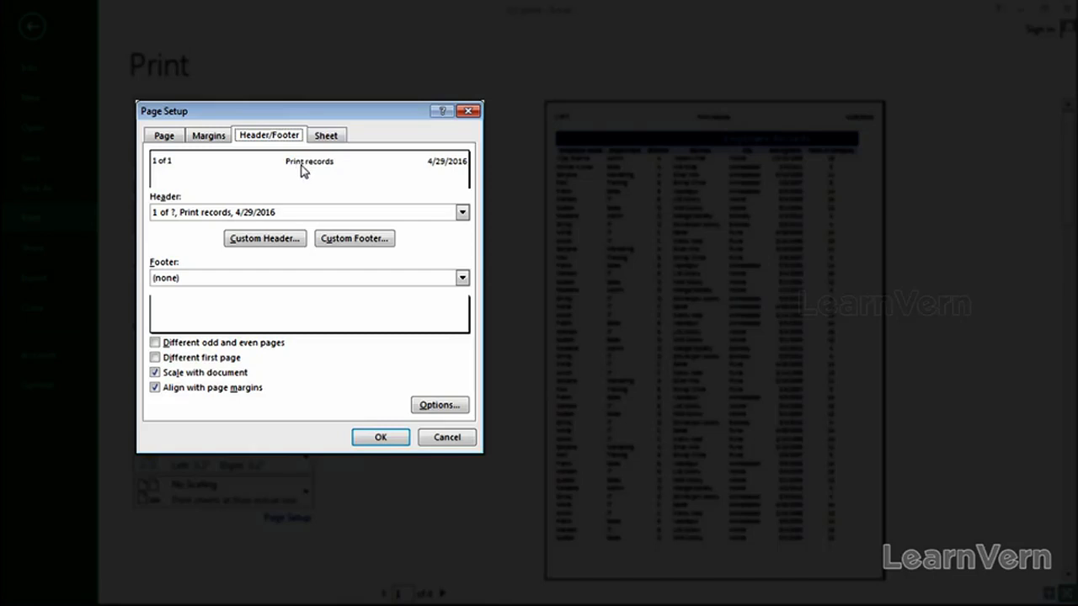
pyautogui.click(294, 240)
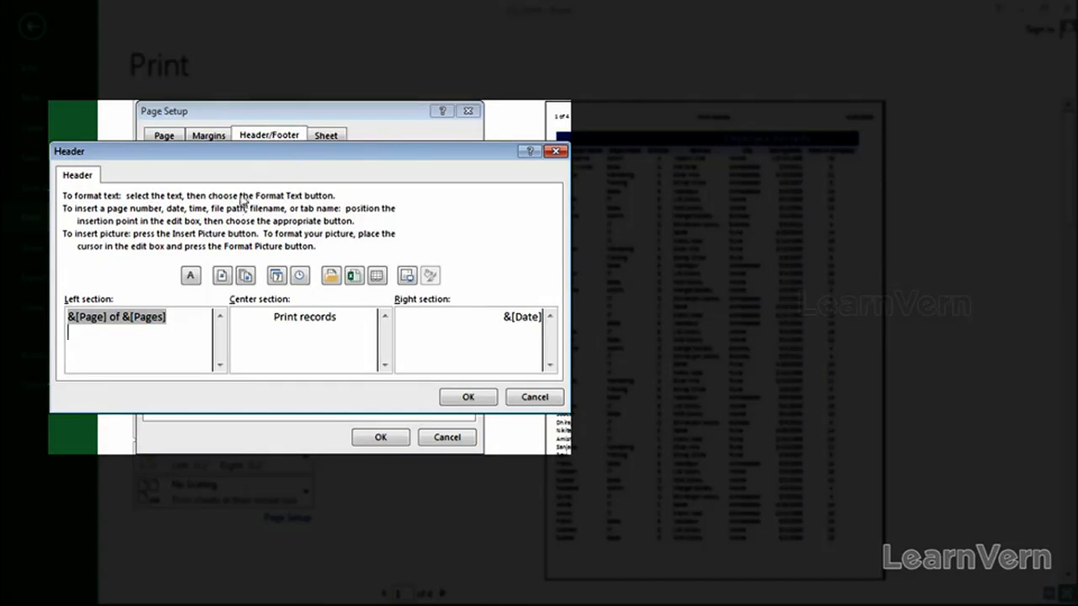
pyautogui.click(185, 326)
pyautogui.moveTo(168, 318); pyautogui.dragTo(69, 318)
pyautogui.moveTo(338, 320); pyautogui.dragTo(272, 318)
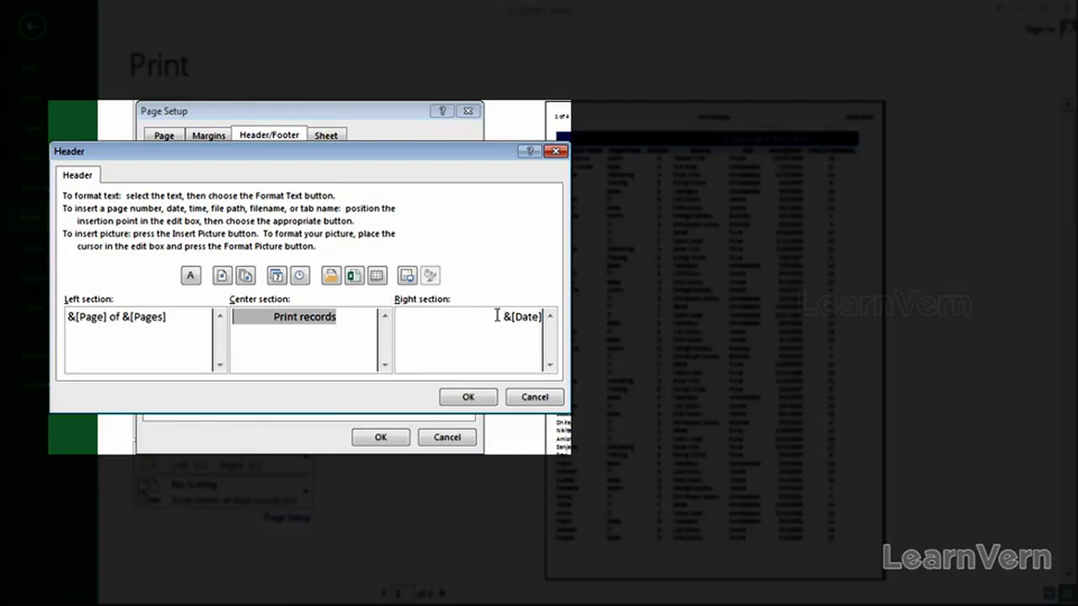
pyautogui.moveTo(497, 317); pyautogui.dragTo(536, 316)
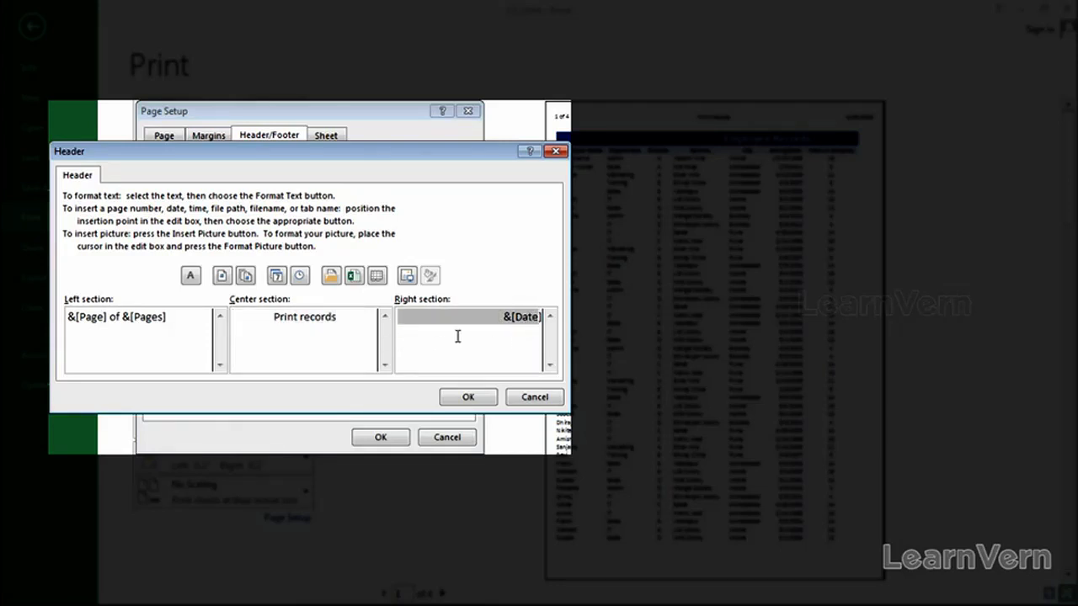
# Add the current time after the date in the header's right section and apply the custom header
pyautogui.click(540, 316)
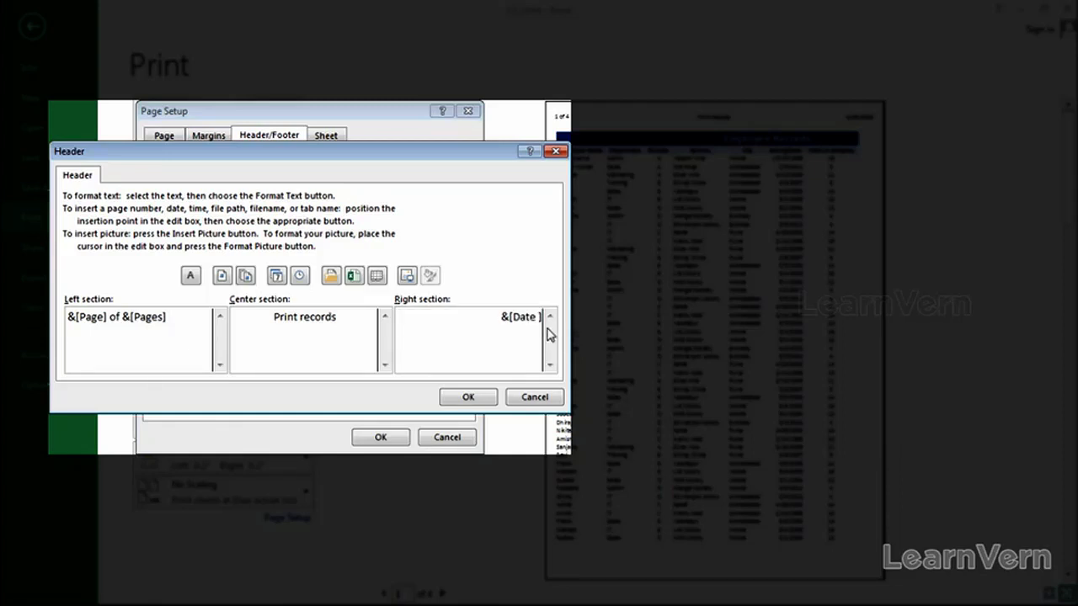
pyautogui.click(300, 276)
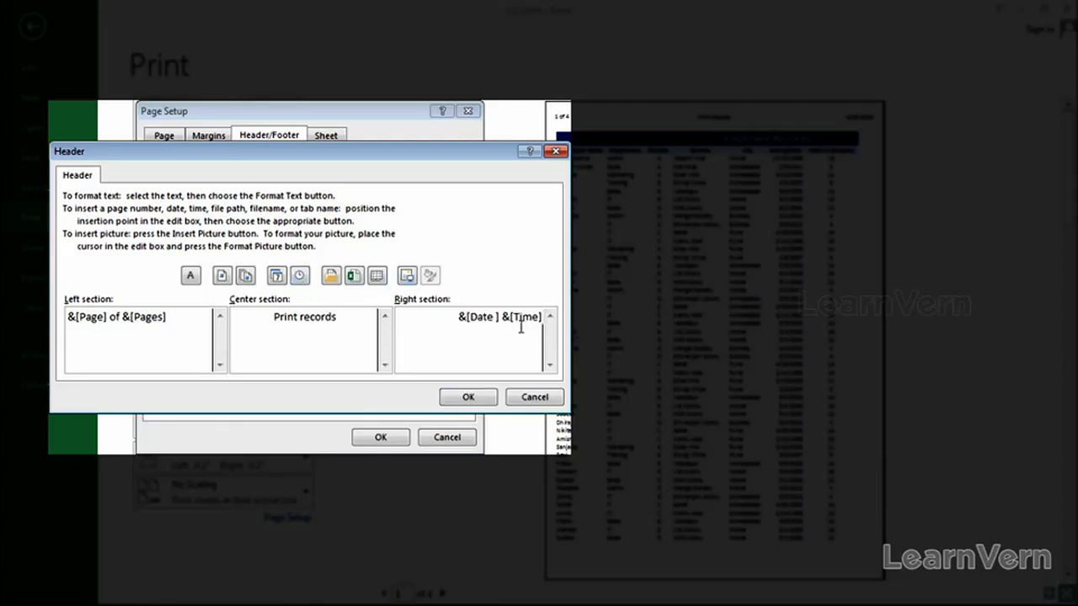
pyautogui.click(469, 397)
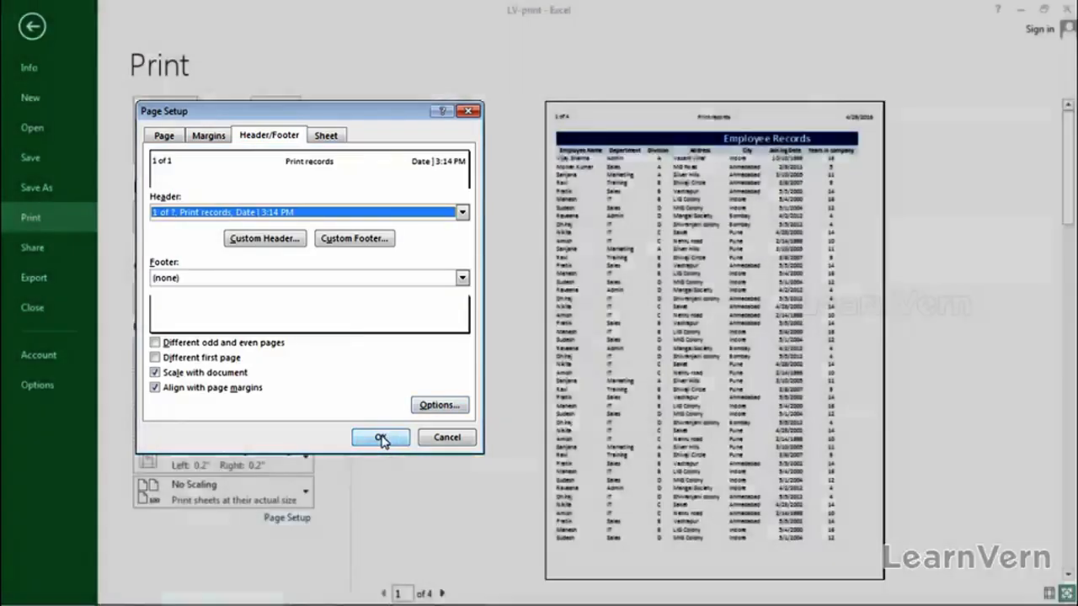
pyautogui.click(380, 439)
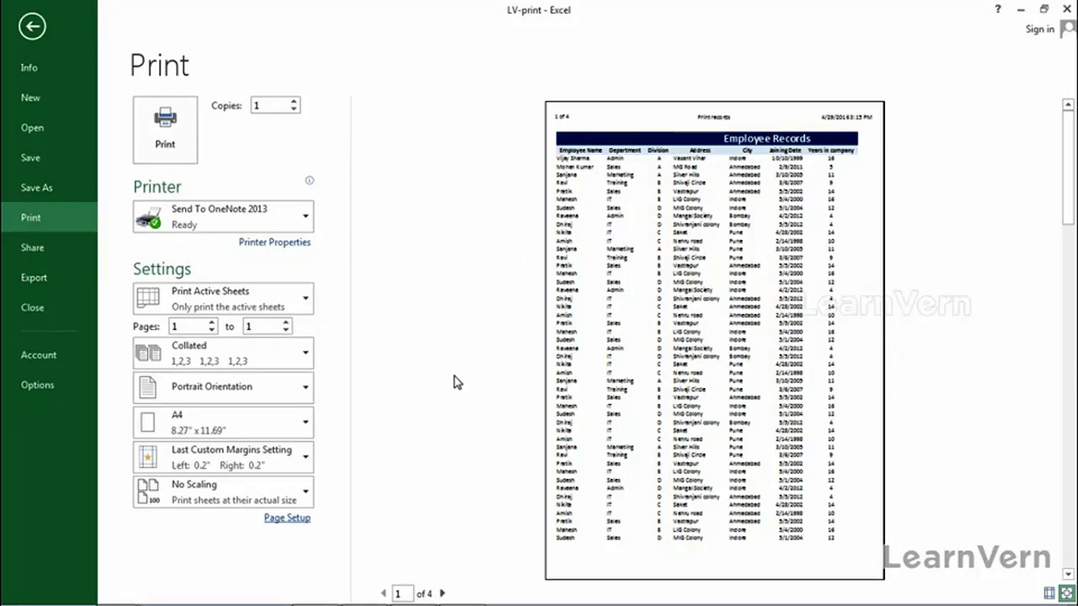
# Turn on printing of gridlines in the page setup's sheet options and apply it
pyautogui.click(287, 519)
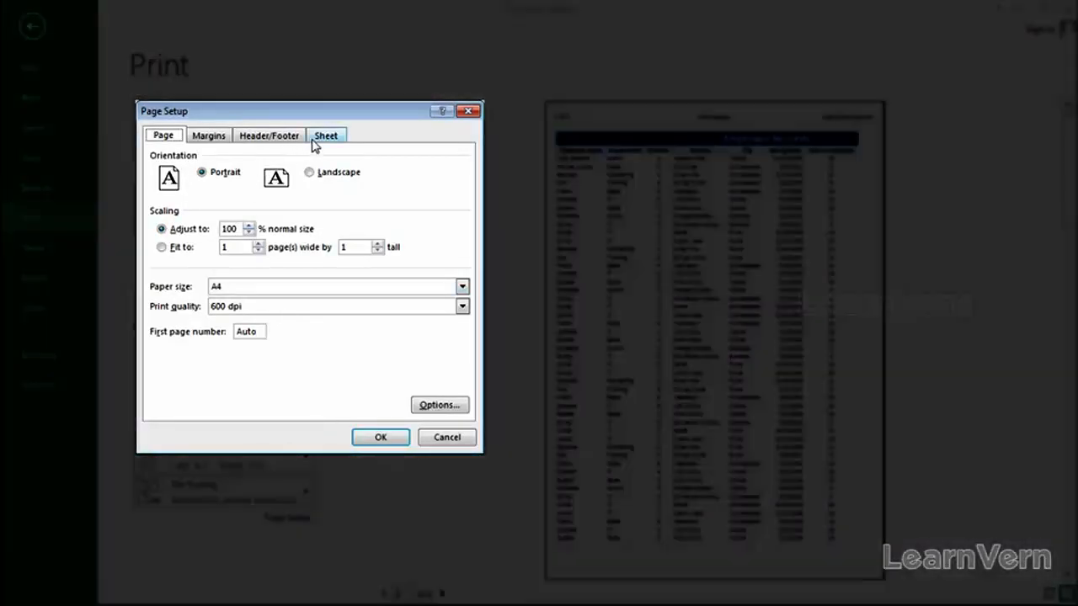
pyautogui.click(313, 142)
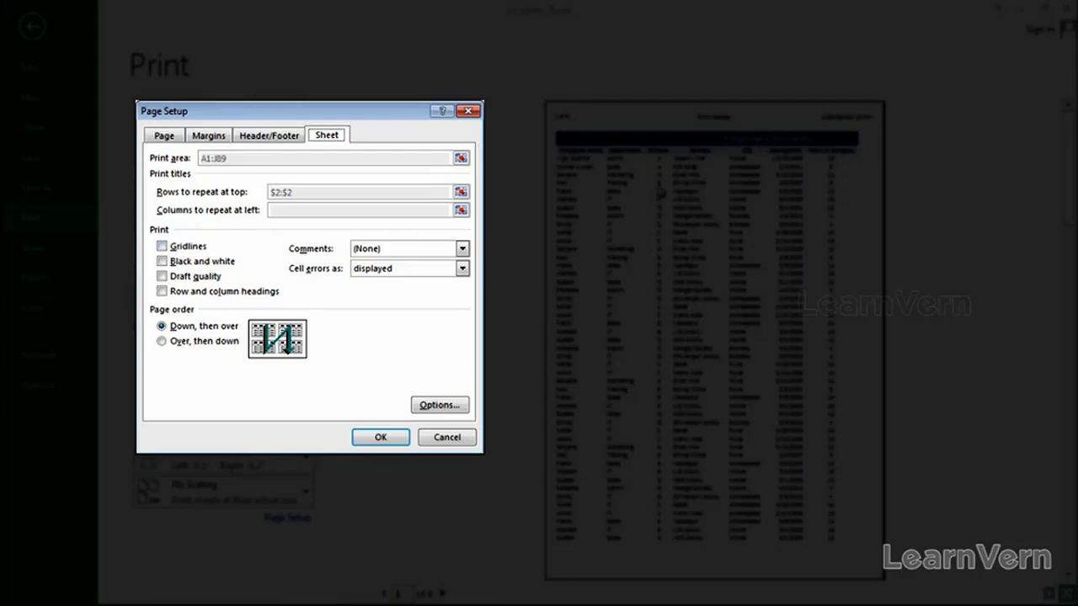
pyautogui.click(163, 247)
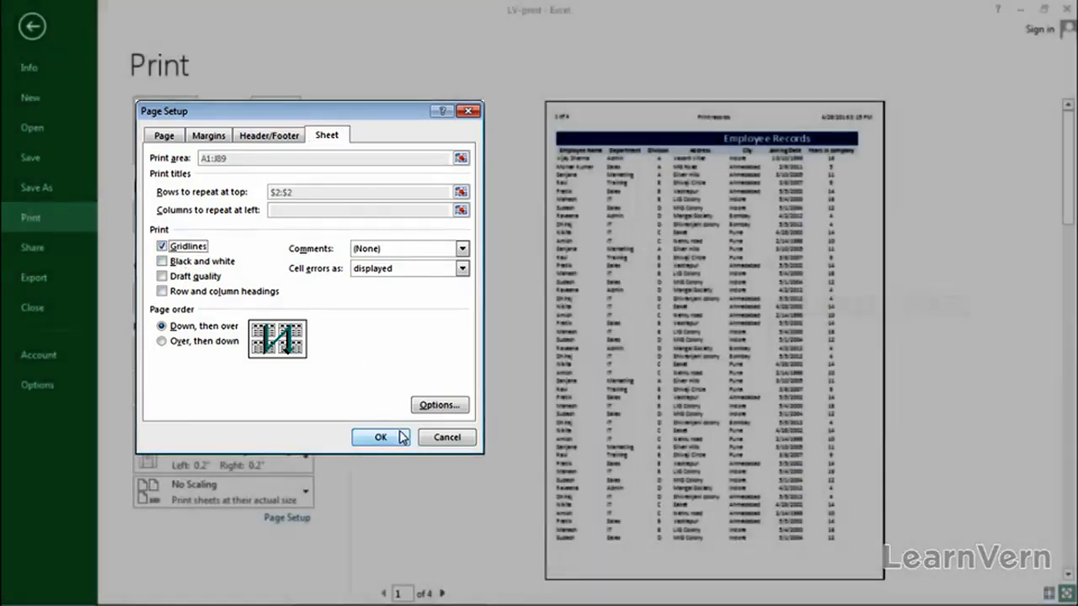
pyautogui.click(381, 437)
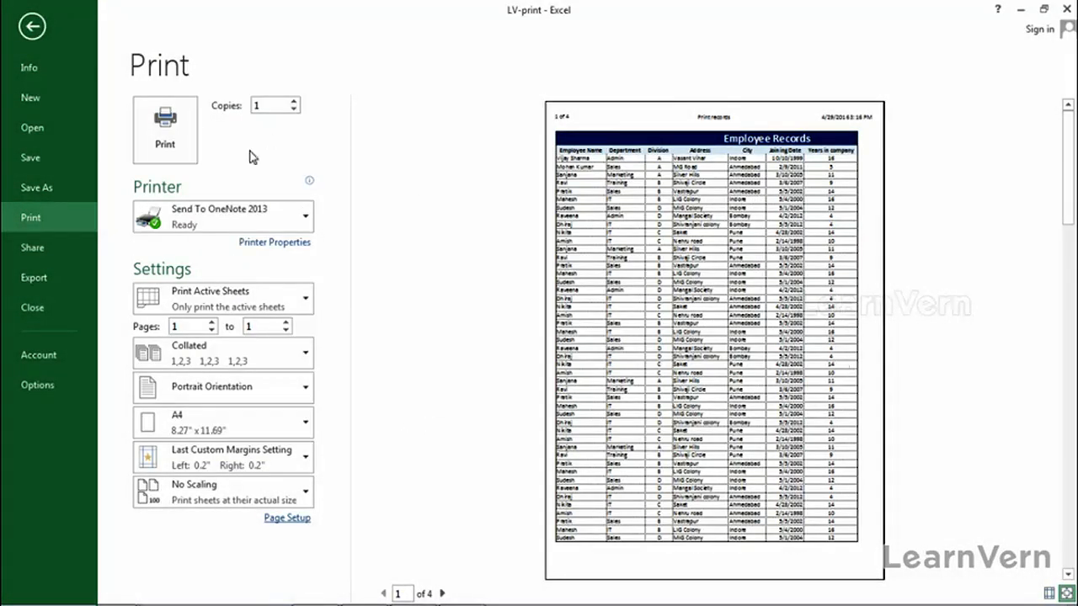
# Review the sheet, header/footer, margin and page settings in the page setup and return to the print preview
pyautogui.click(293, 526)
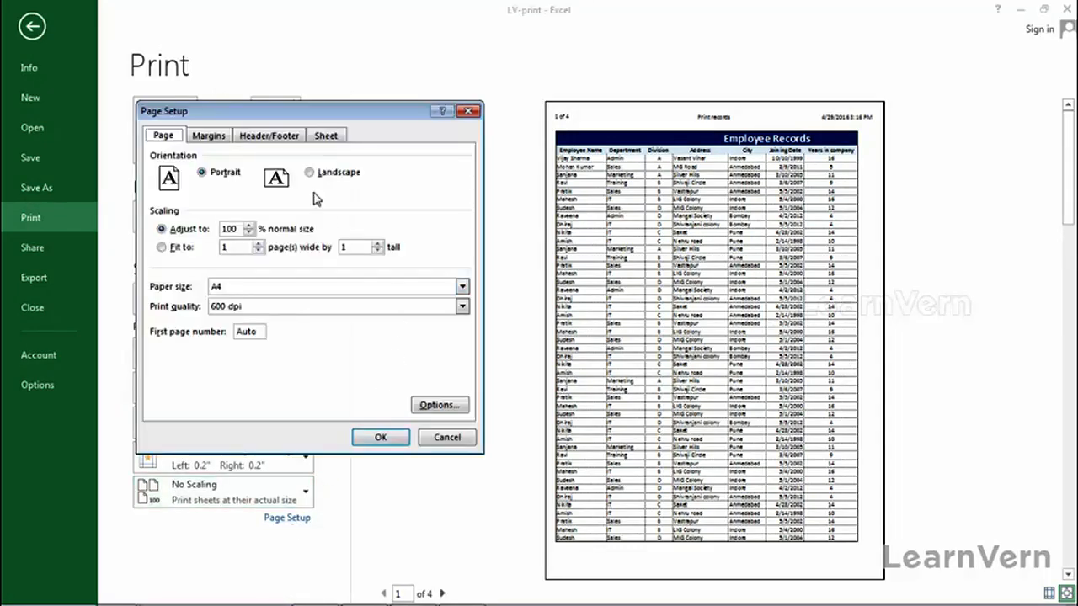
pyautogui.click(327, 135)
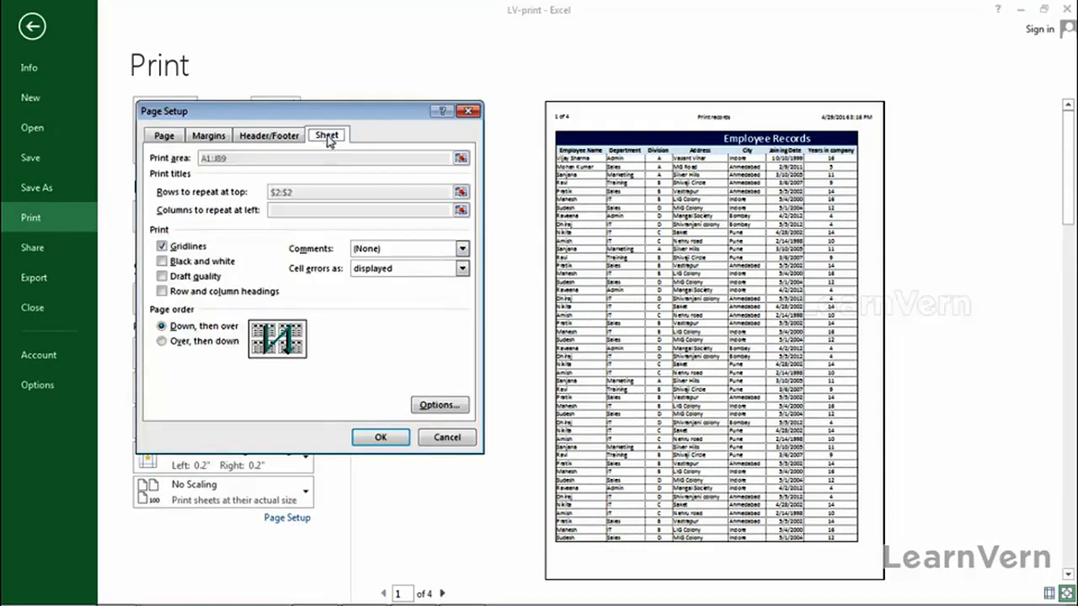
pyautogui.click(278, 137)
pyautogui.click(209, 138)
pyautogui.click(179, 140)
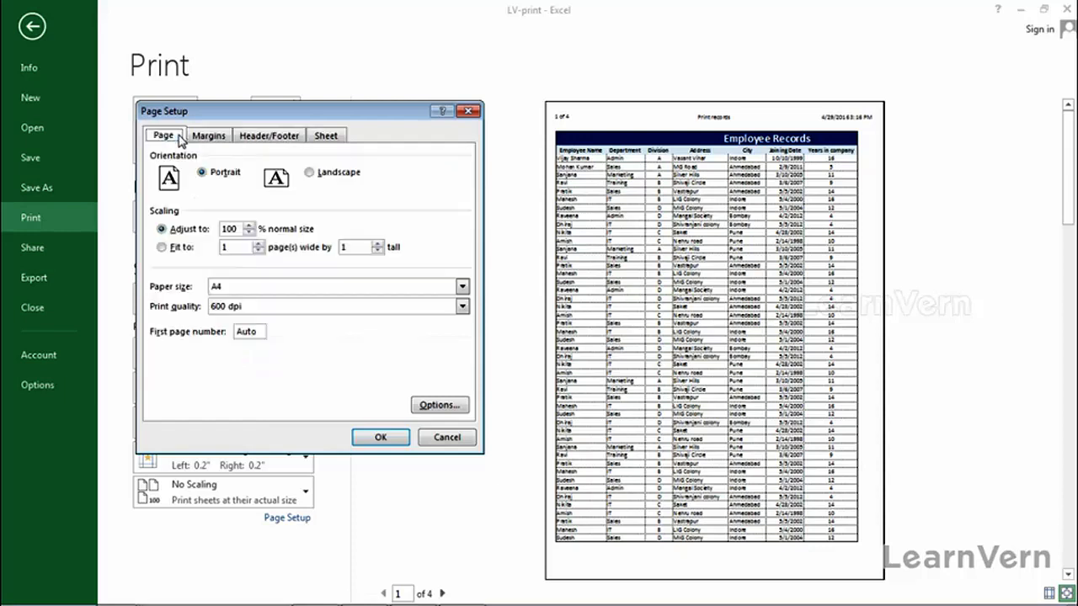
pyautogui.click(381, 439)
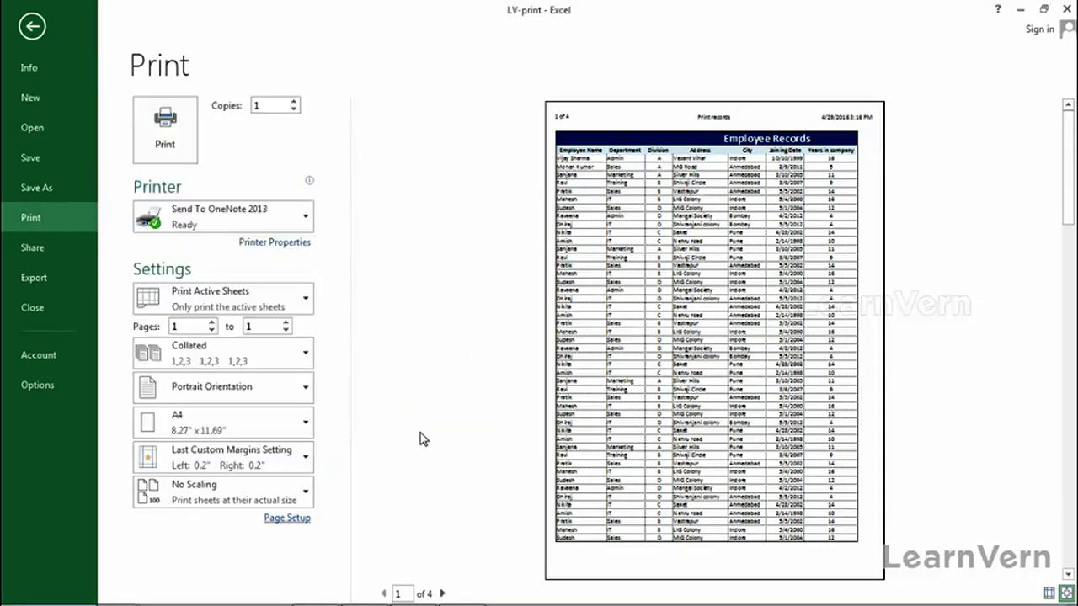